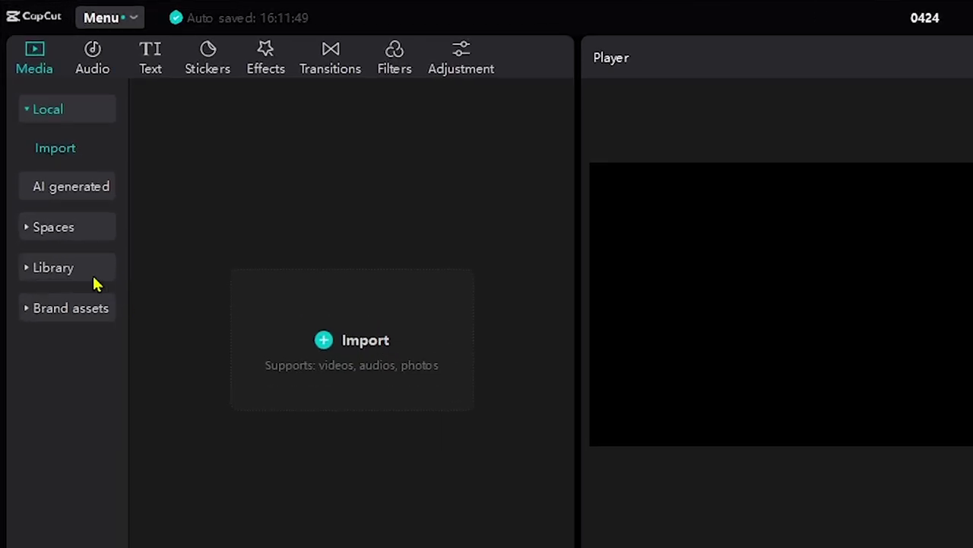
Find "Green screen" in the stock library using the recent search and place the first plain green clip on the timeline.
click(46, 137)
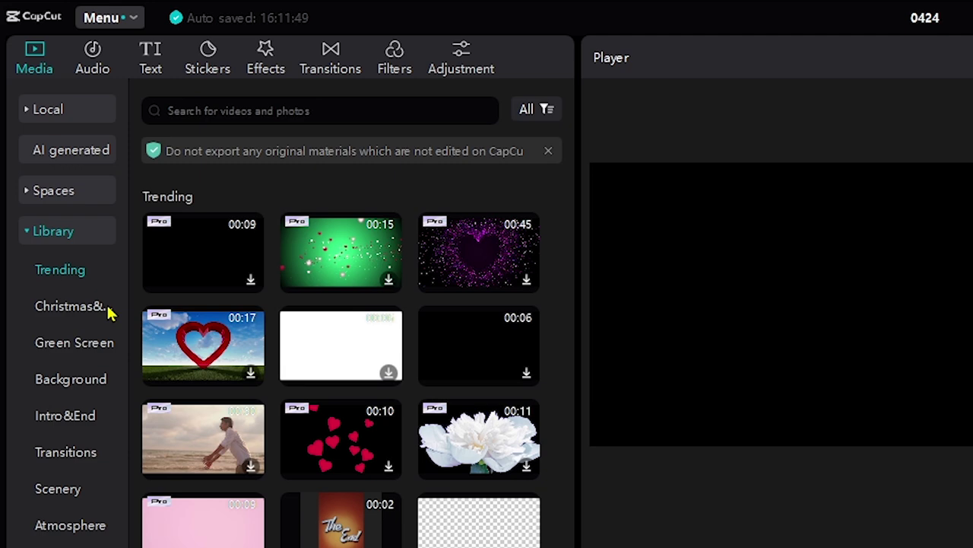
click(218, 111)
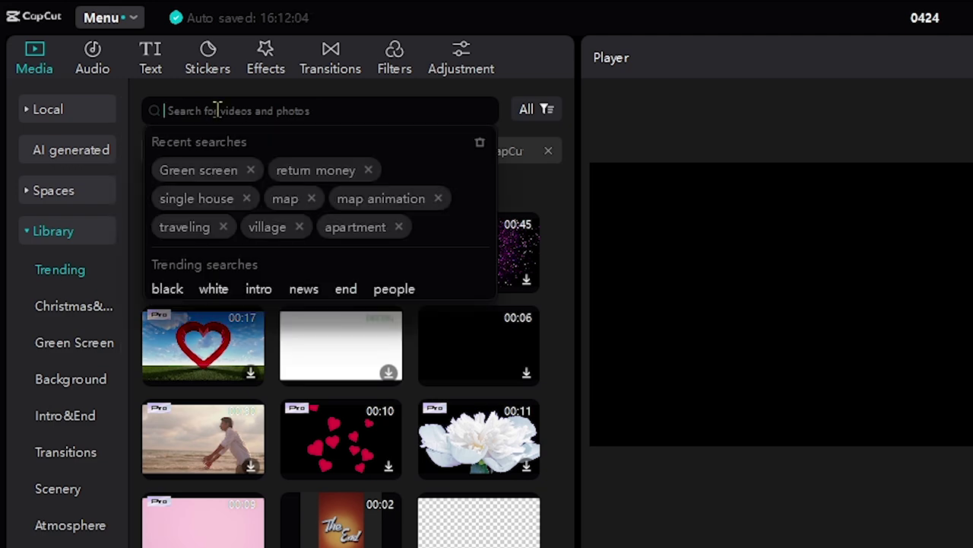
click(204, 169)
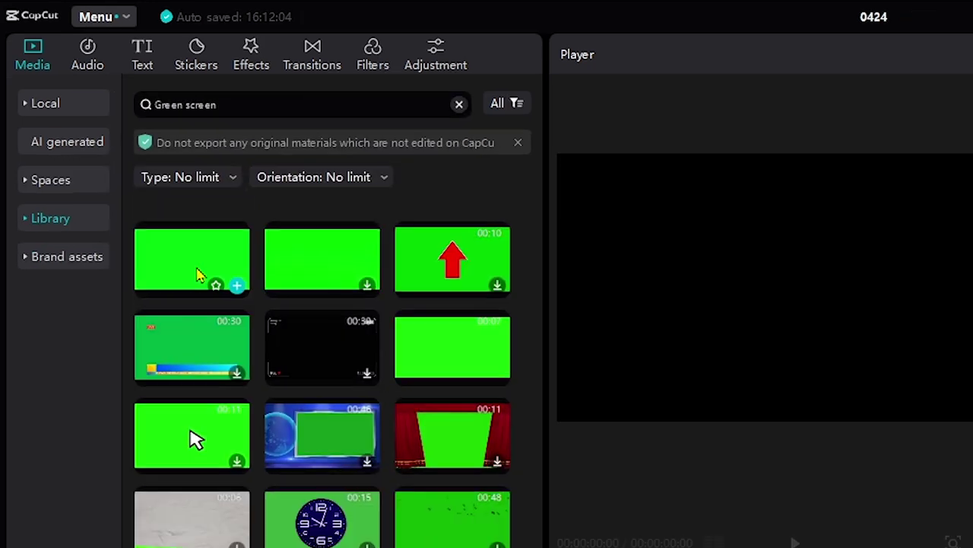
drag(207, 283, 123, 428)
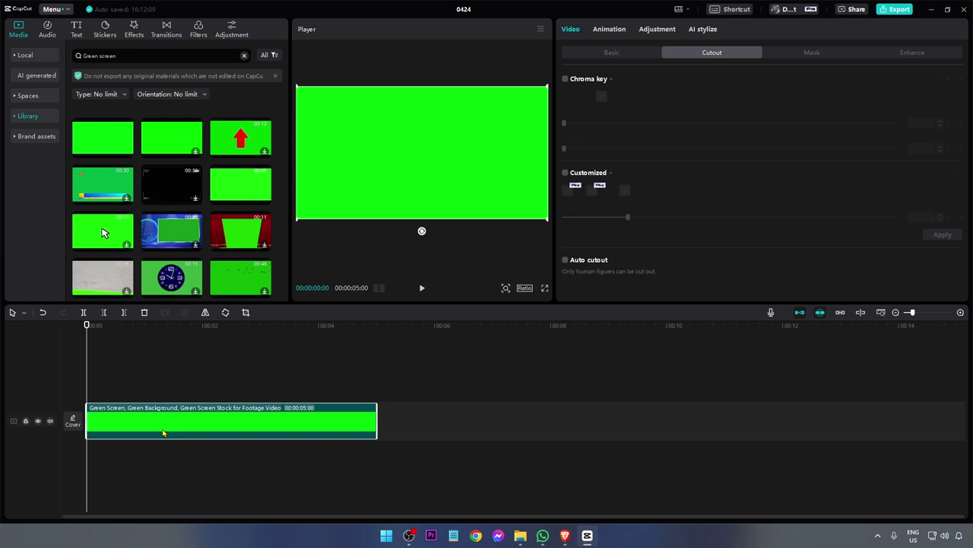
Add the trending black text preset with a white outline on a track above the green clip, starting at 00:00.
click(151, 389)
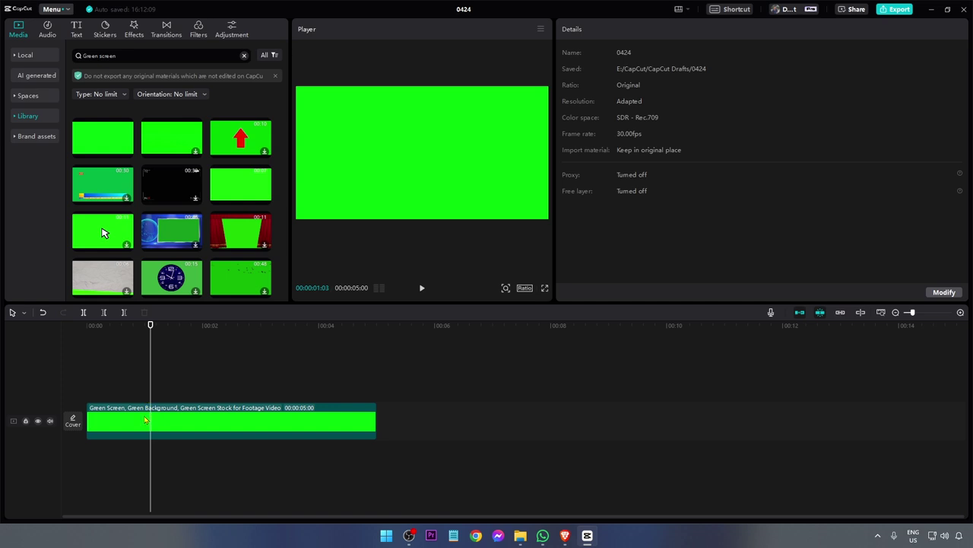
click(75, 35)
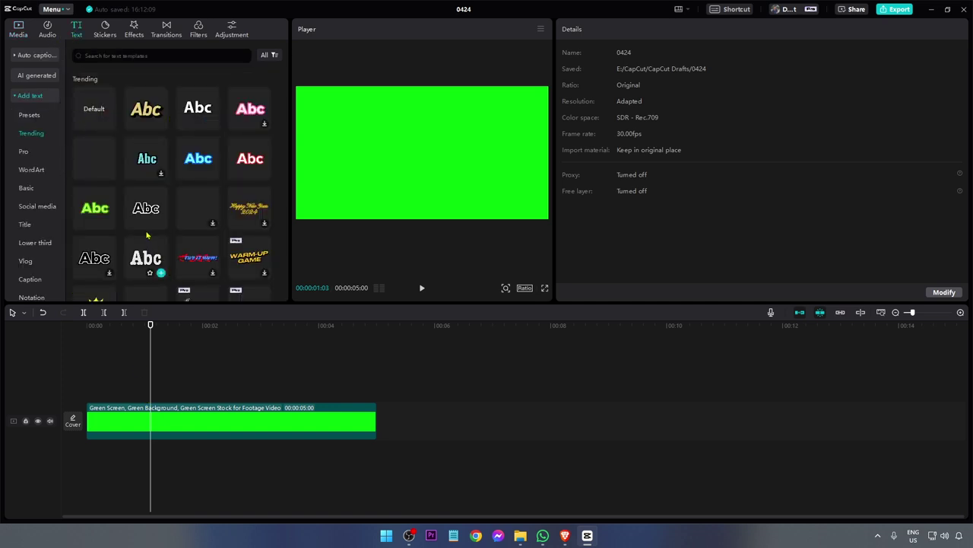
scroll(145, 221, down, 1)
drag(143, 162, 242, 404)
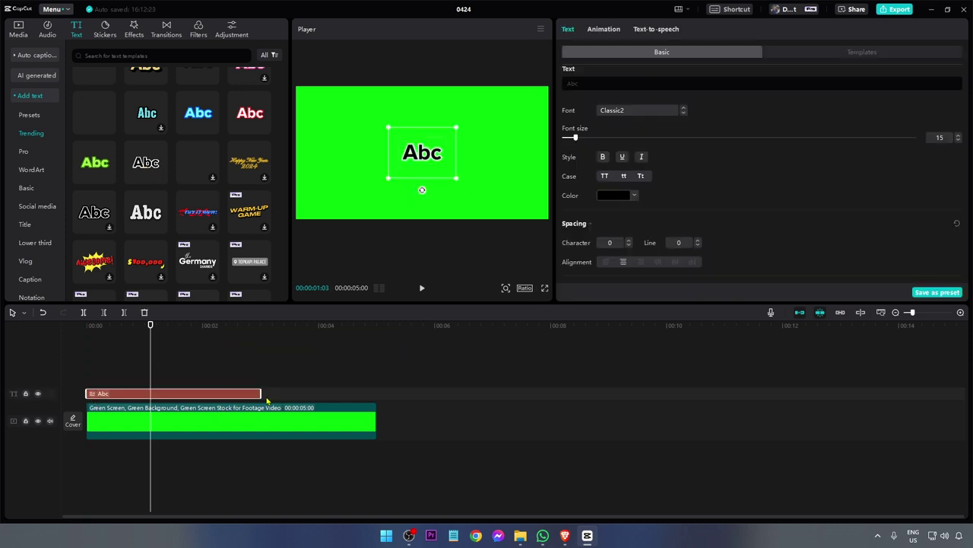
Change the title's wording to "Life of an amateur skater" and set its font size to 13.
click(631, 78)
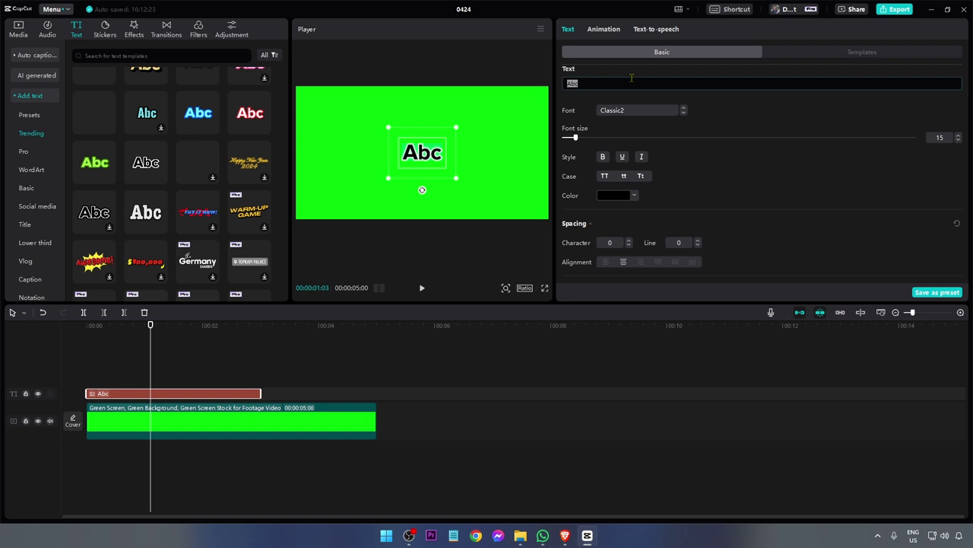
text(Life of an amateur skater)
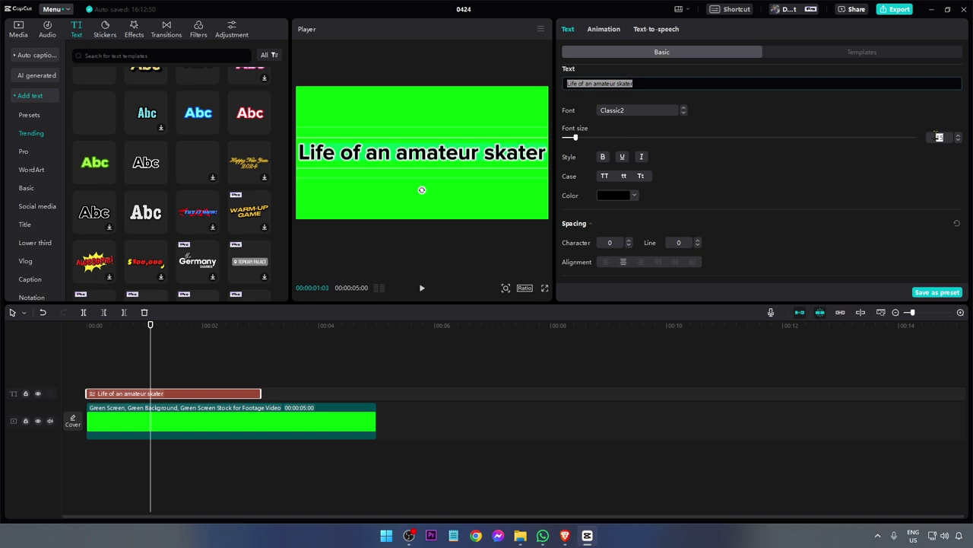
double_click(939, 137)
text(13)
key(Return)
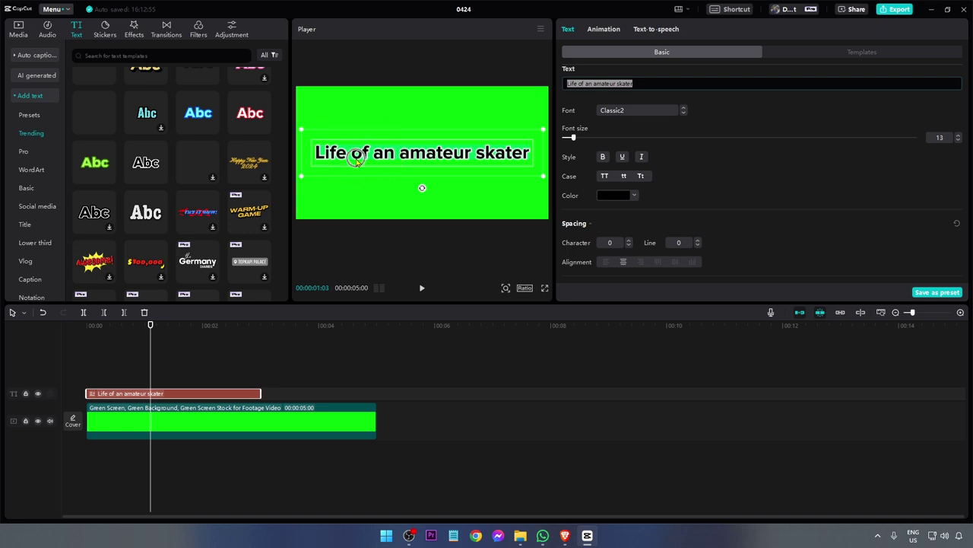
Split the green clip at the title's end (3 seconds) and delete the excess part.
click(263, 408)
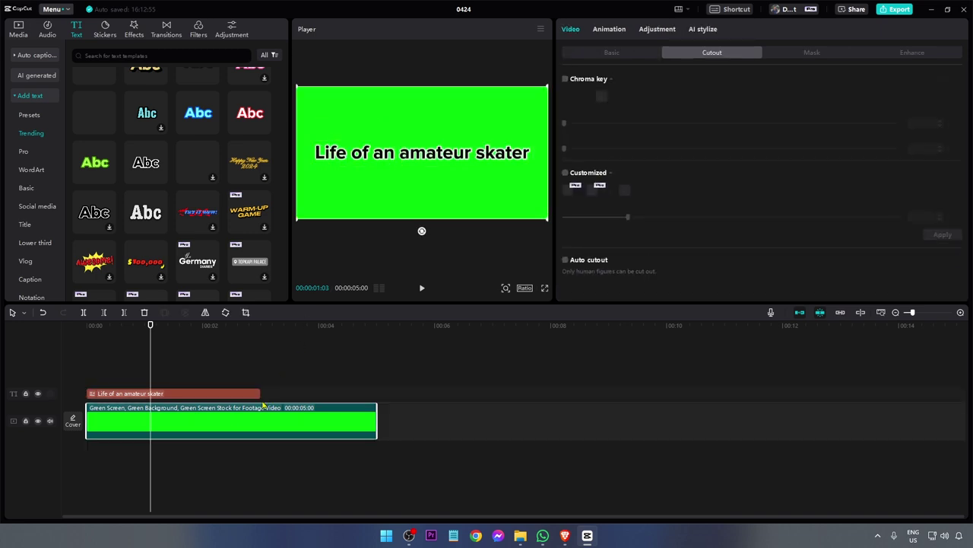
drag(263, 328, 260, 332)
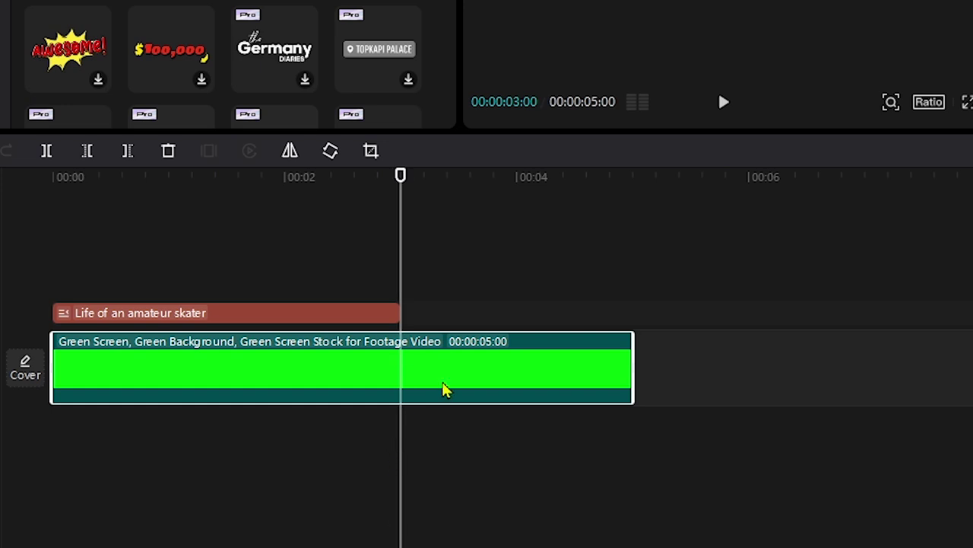
key(ctrl+b)
key(Delete)
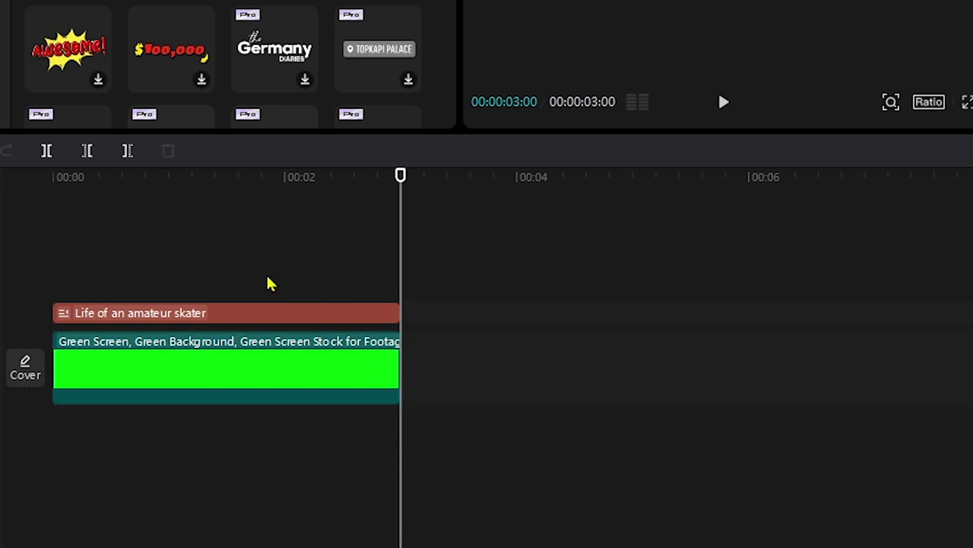
Combine the title and the green clip into a compound clip and return the playhead to the start.
drag(266, 282, 258, 344)
right_click(283, 363)
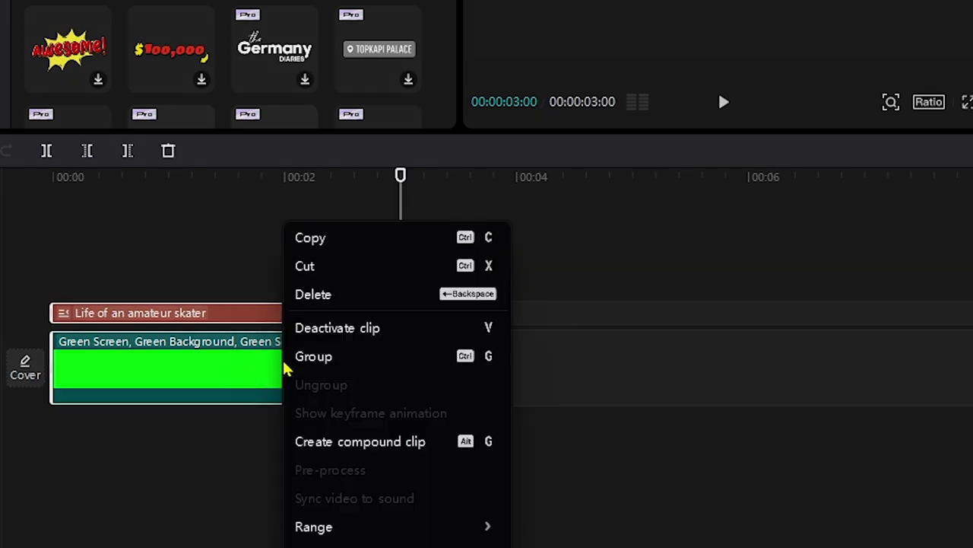
click(386, 446)
key(Up)
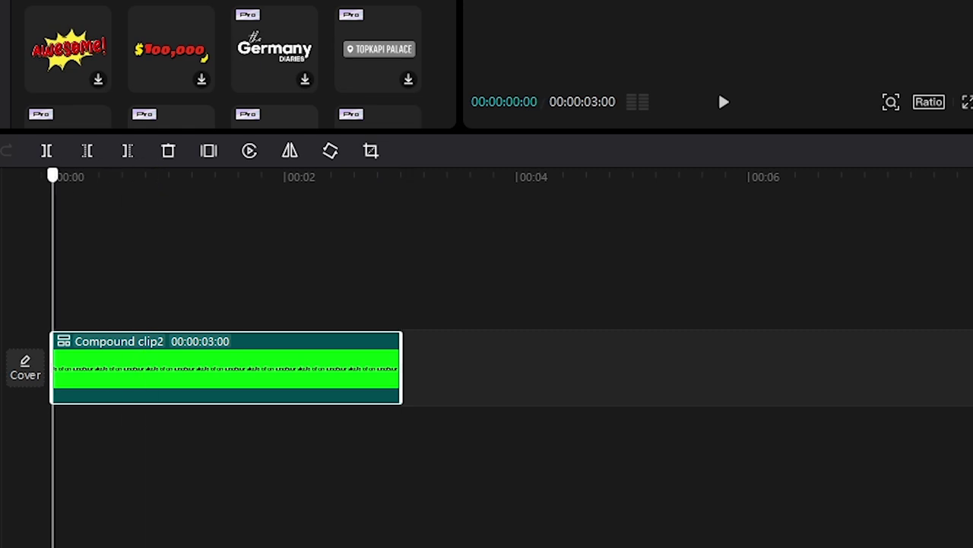
Split the compound clip at five points to make six segments, with the last cut at 00:00:01:27.
scroll(164, 273, up, 5)
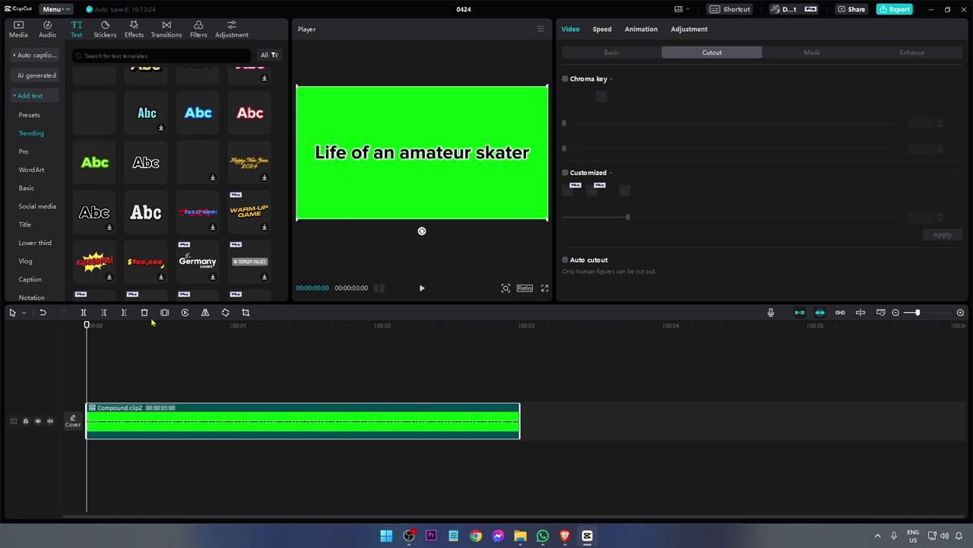
drag(88, 335, 362, 353)
key(ctrl+b)
key(ctrl+b)
key(ctrl+b)
key(ctrl+b)
key(ctrl+b)
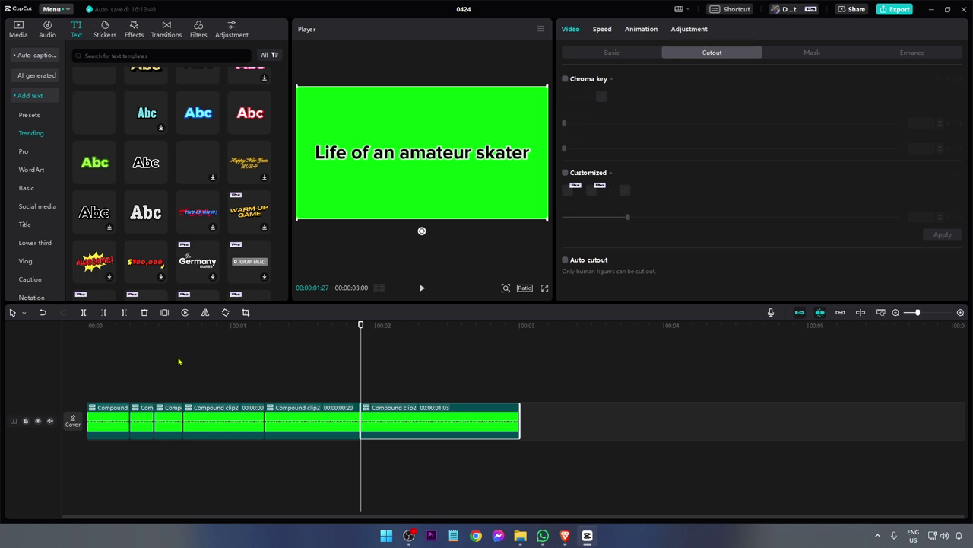
Give the first segment a Horizontal mask rotated -90° and move its edge so only "Life" shows.
click(101, 328)
click(102, 423)
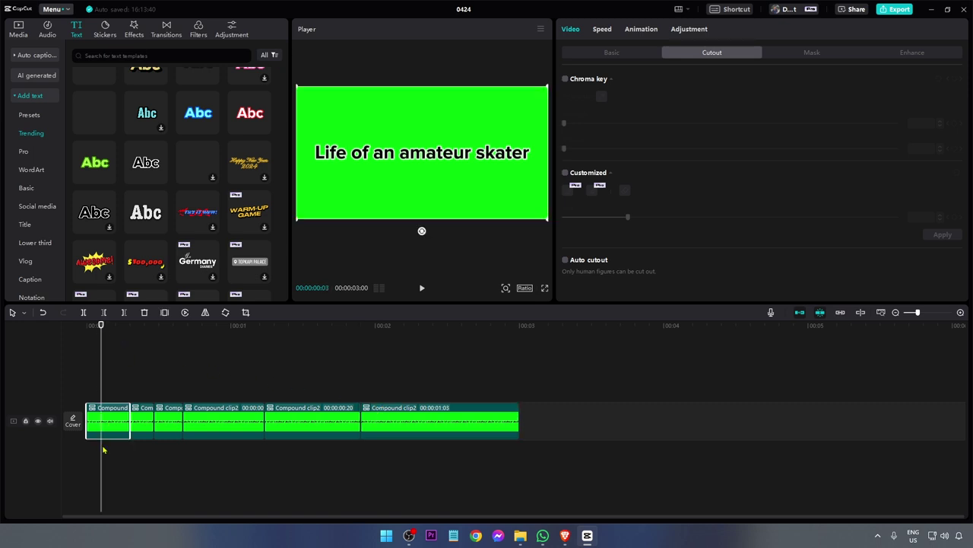
click(812, 53)
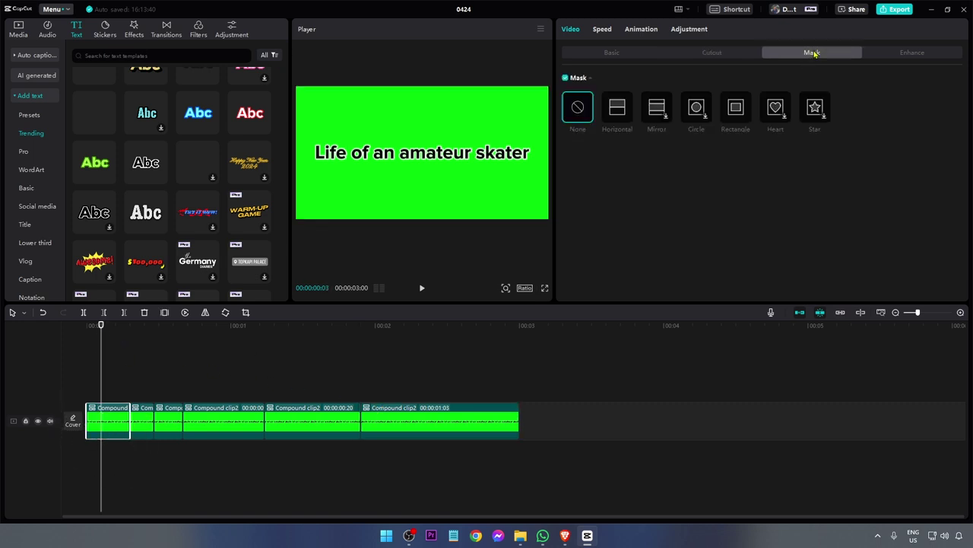
click(618, 108)
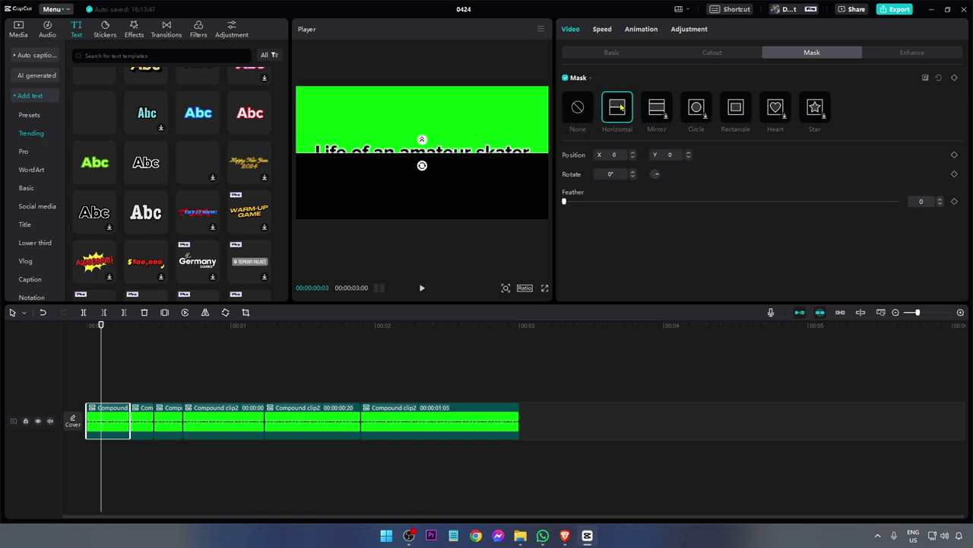
click(618, 173)
text(-9)
text(0)
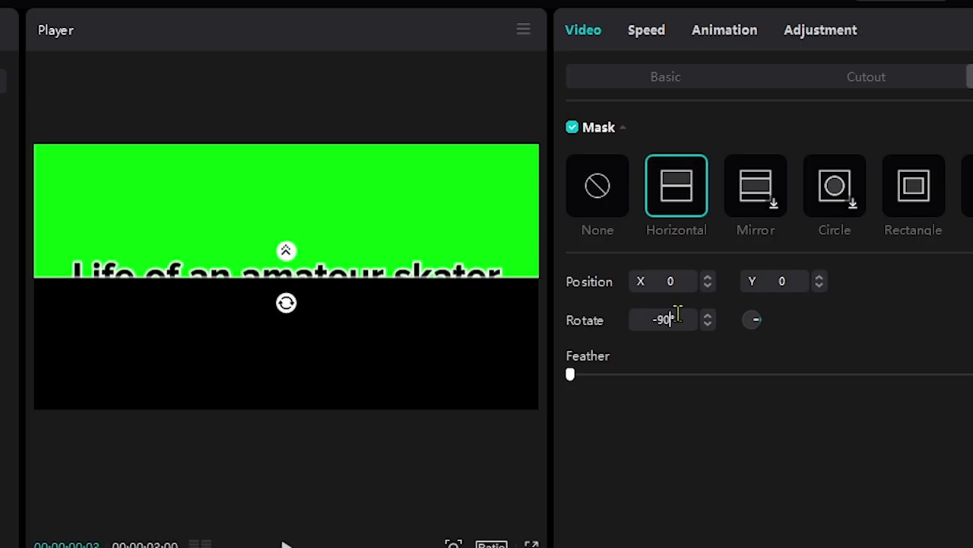
key(Return)
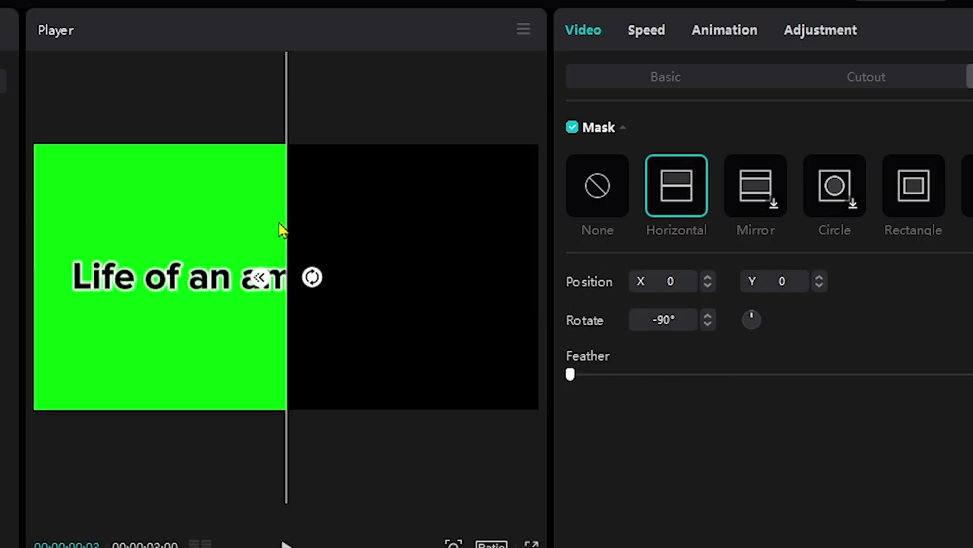
drag(282, 228, 133, 269)
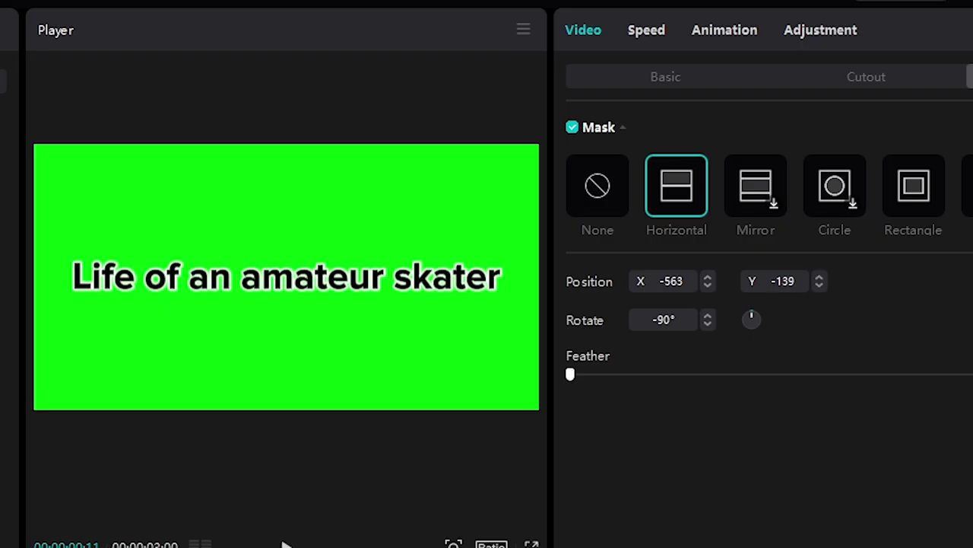
Give the second segment a Horizontal mask rotated -90° and move its edge to about X -382, Y -104, revealing "Life of".
click(598, 185)
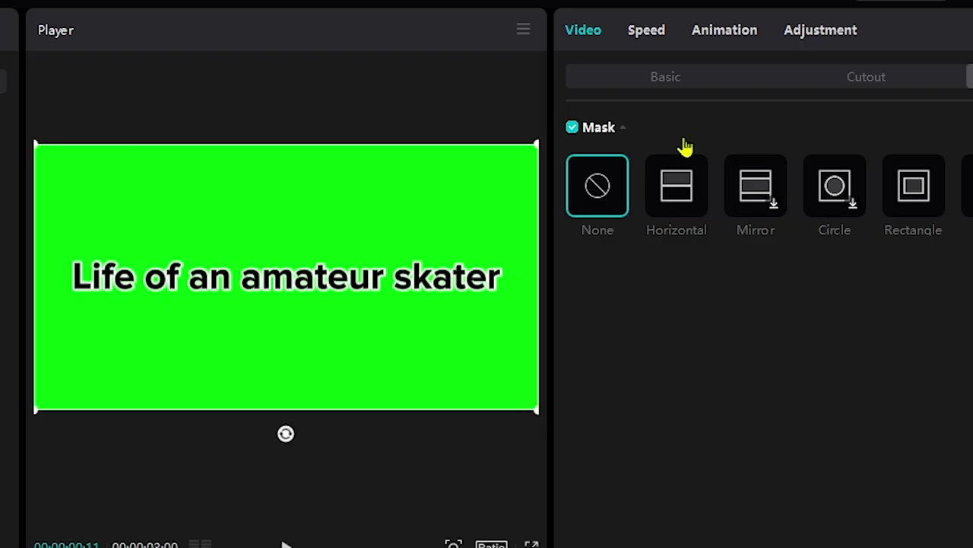
click(684, 186)
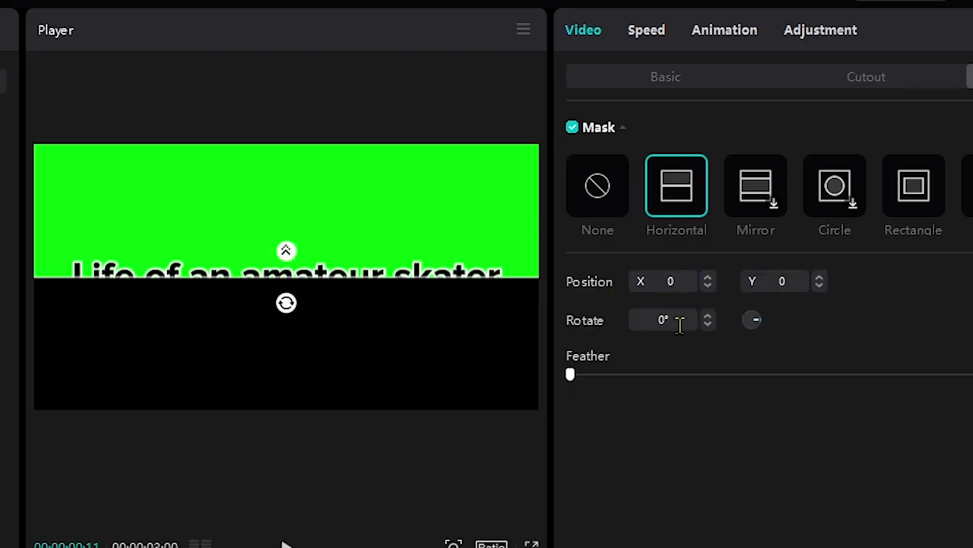
click(680, 323)
text(-90)
key(Return)
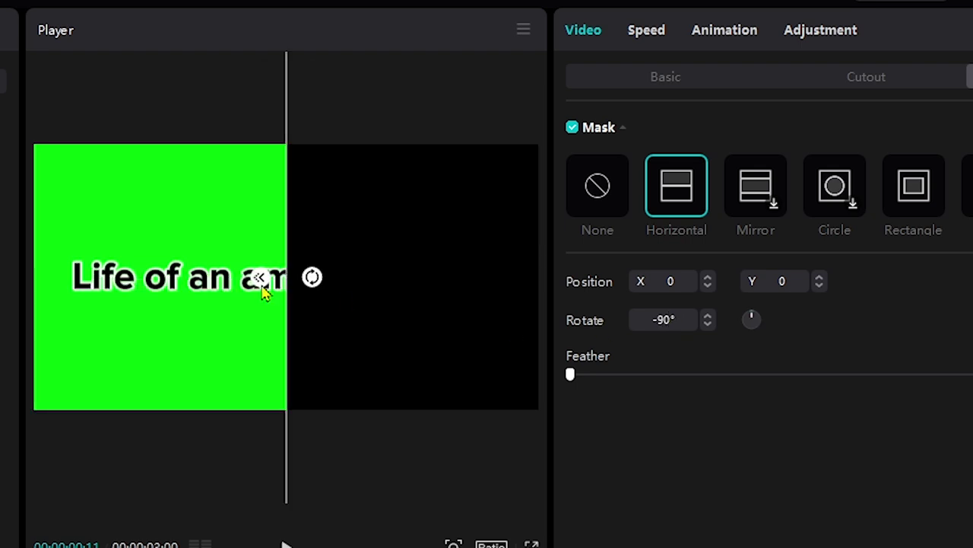
drag(257, 342, 213, 349)
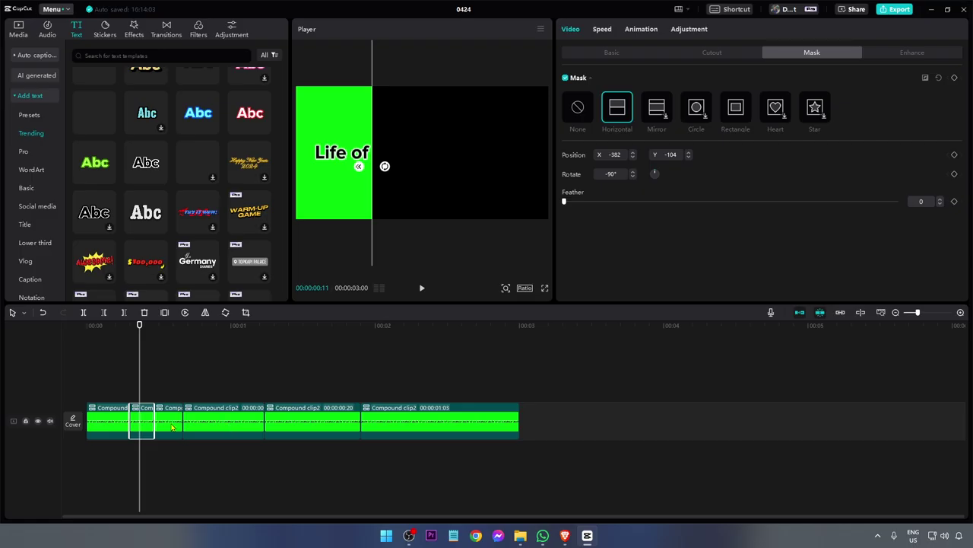
Apply Horizontal masks rotated -90° to the third and fourth segments, moving the fourth's edge to about X 405, Y -27 to reveal "Life of an amateur".
click(170, 431)
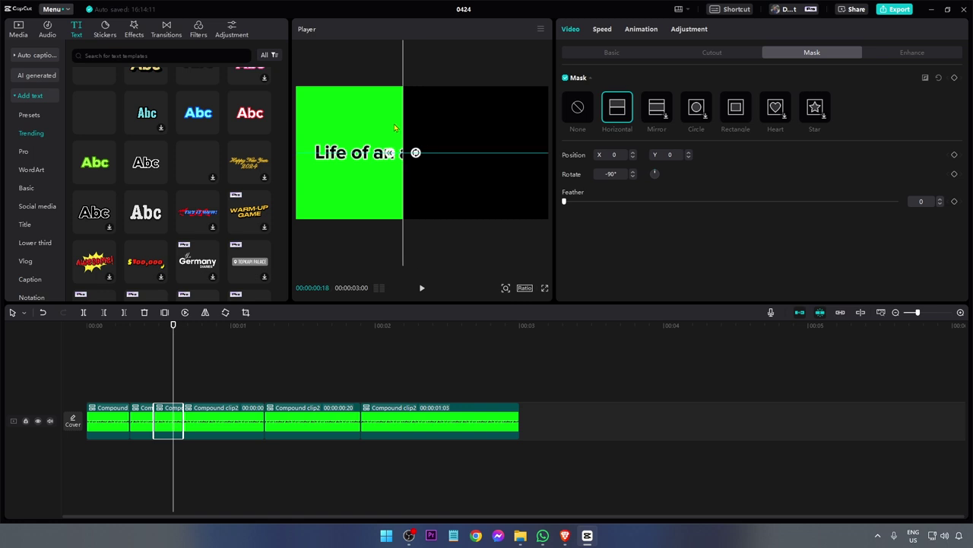
click(211, 407)
click(618, 108)
click(612, 174)
text(-90)
key(Return)
drag(415, 180, 468, 183)
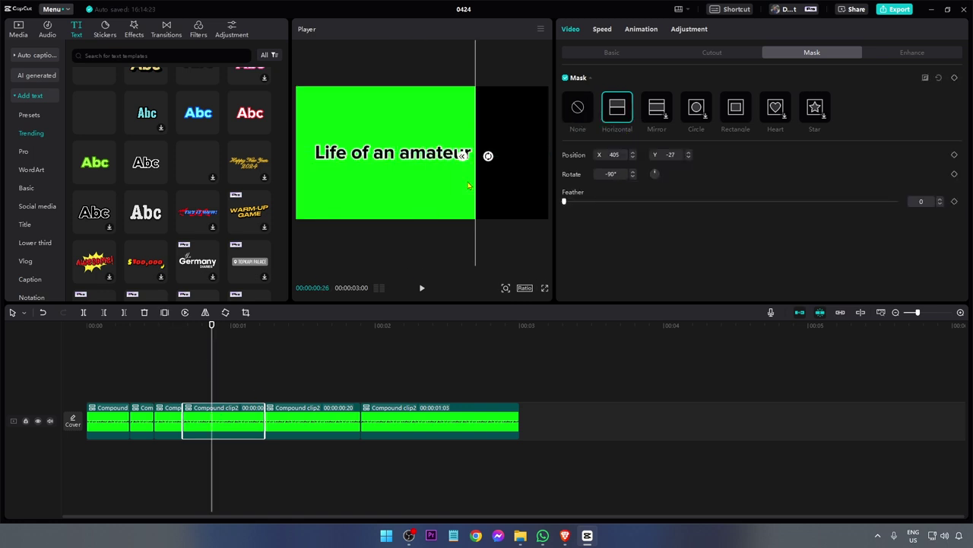
Apply a Horizontal mask to the fifth segment for revealing the whole title.
click(302, 325)
click(303, 407)
click(622, 113)
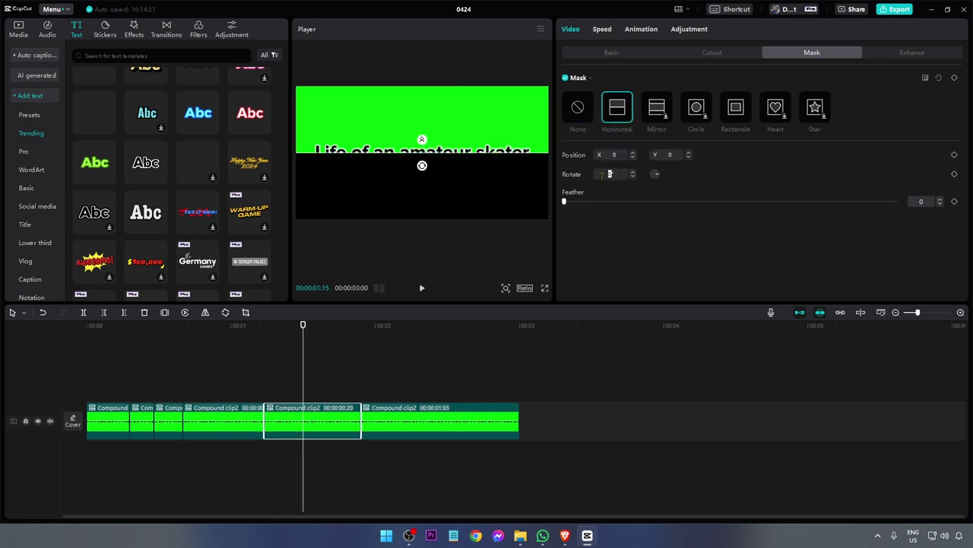
Delete the sixth, unmasked segment at the end of the timeline.
click(377, 337)
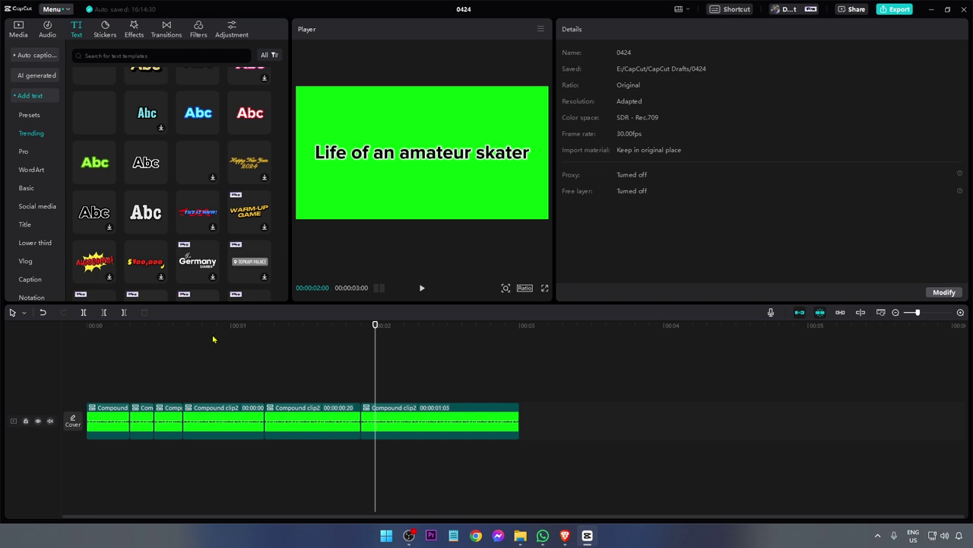
click(446, 427)
key(Delete)
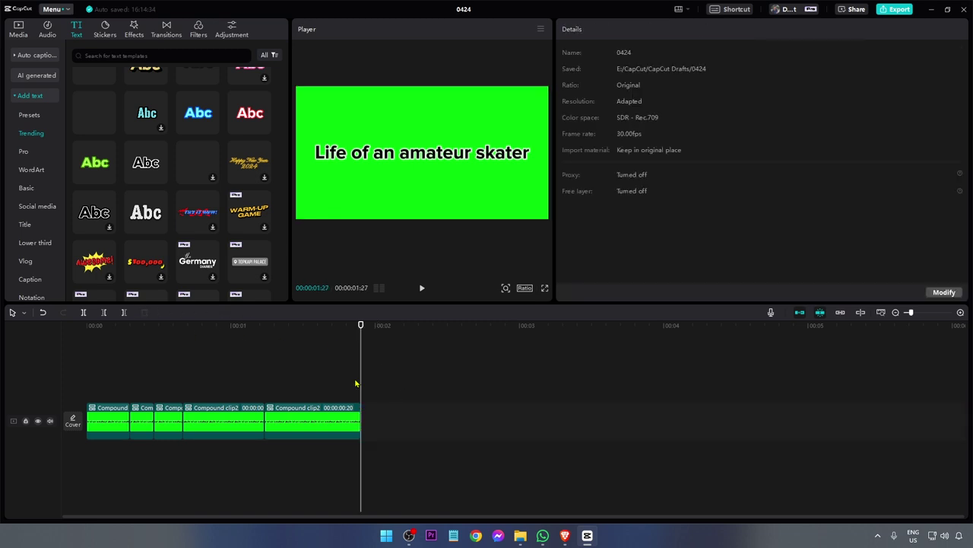
Play the masked segments from the start to check the word-by-word reveal, and return the playhead to the first segment.
drag(180, 331, 46, 335)
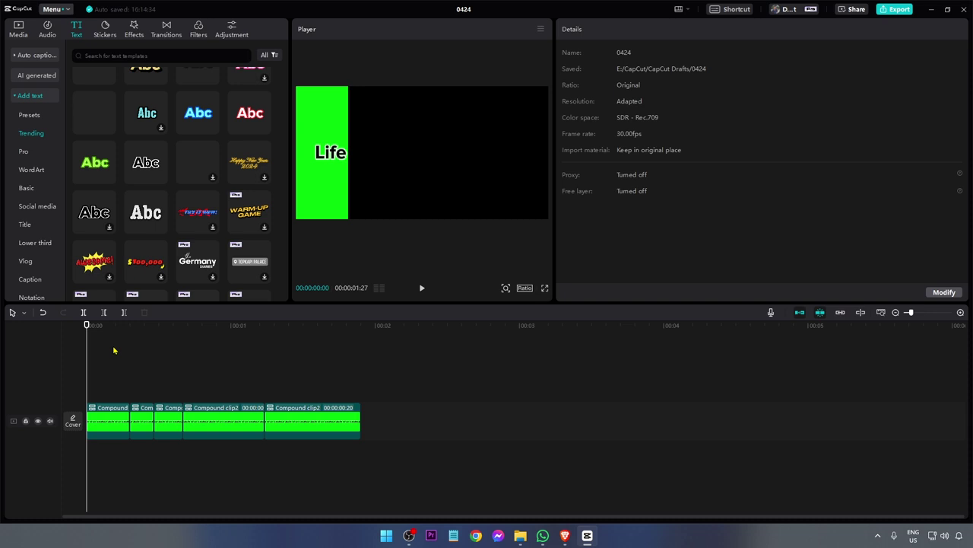
key(space)
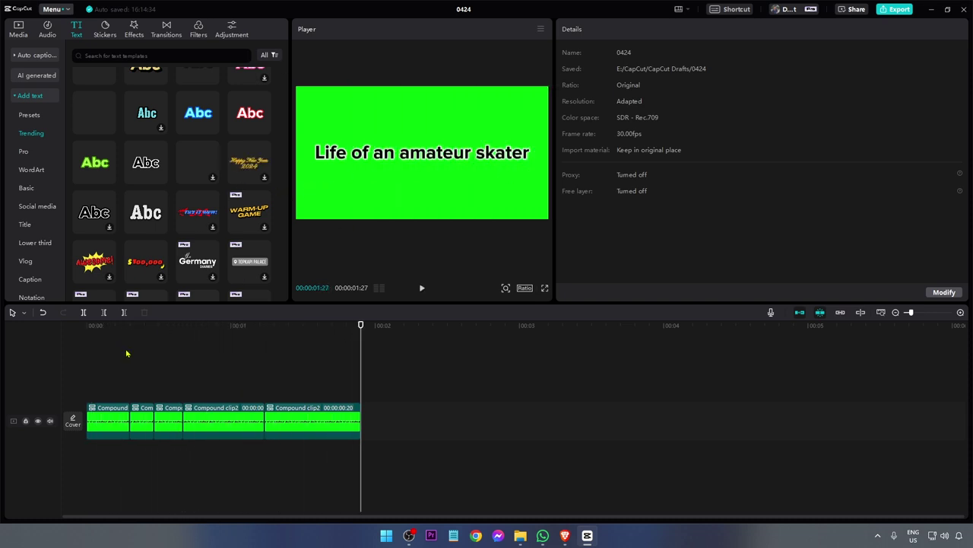
click(105, 326)
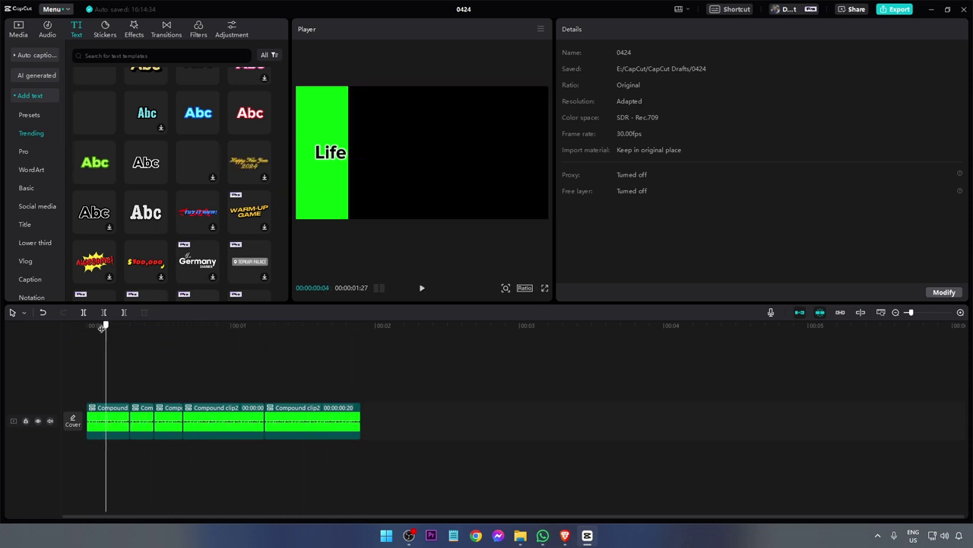
Add the plain green screen stock clip at the timeline start and stack the masked title segments on a track above it.
drag(101, 326, 85, 329)
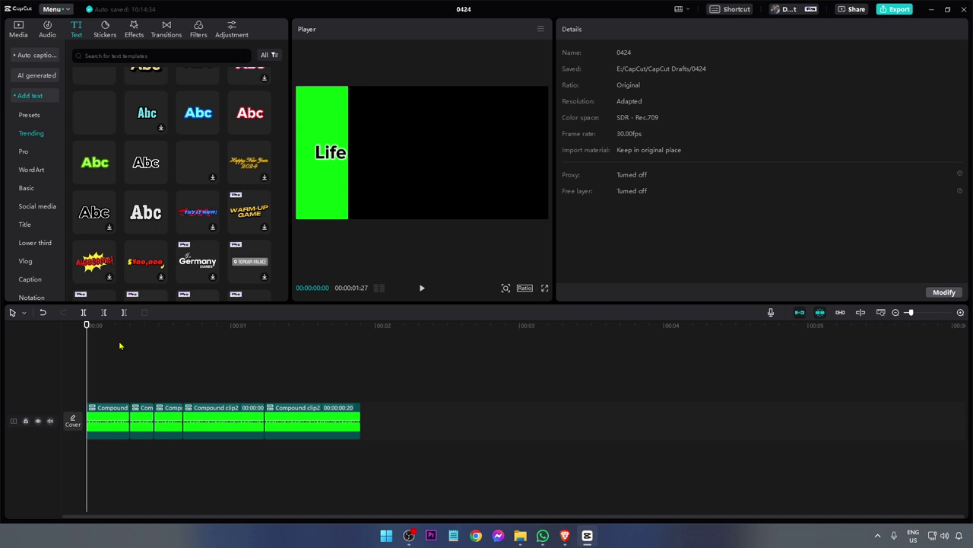
click(16, 35)
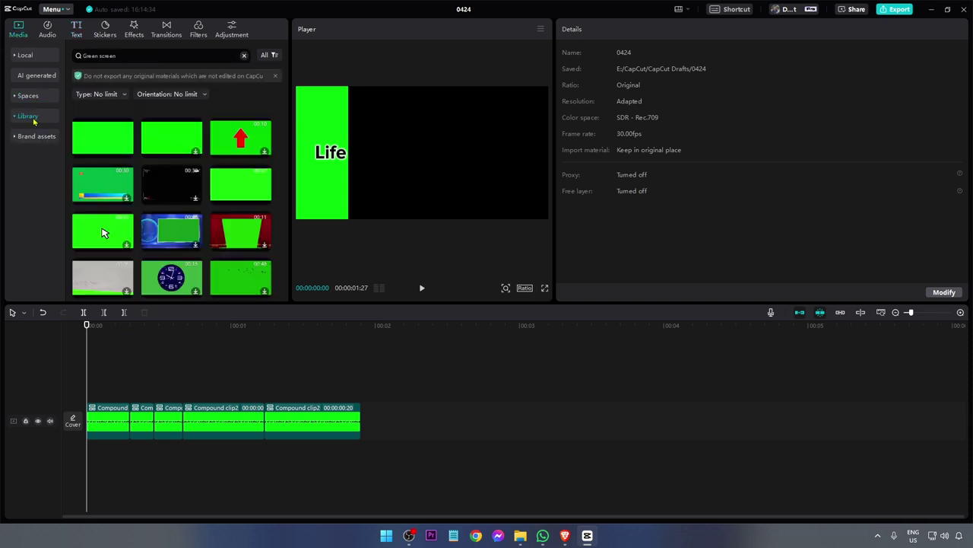
mouse_move(127, 148)
drag(112, 144, 145, 390)
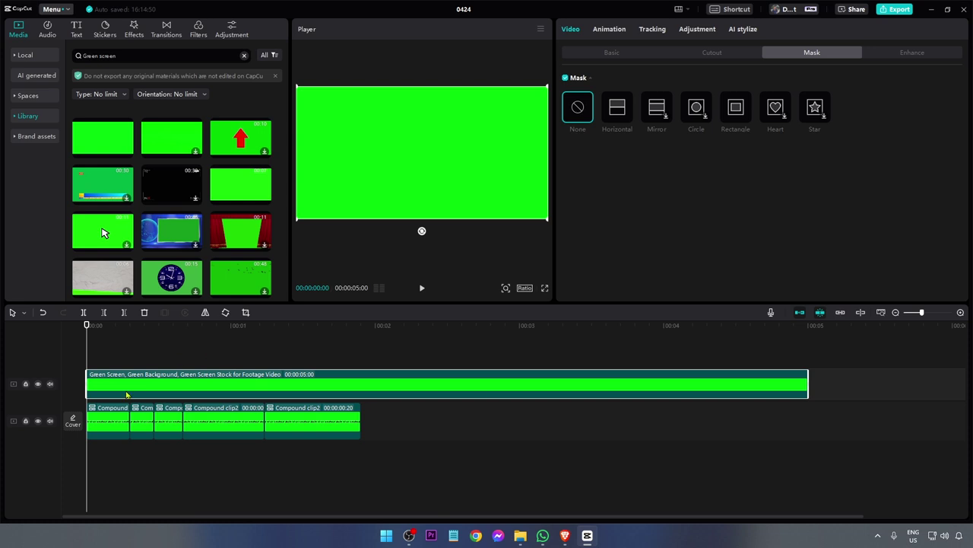
drag(320, 455, 90, 354)
Split the green screen clip where the title segments end and delete the excess part.
drag(312, 326, 360, 325)
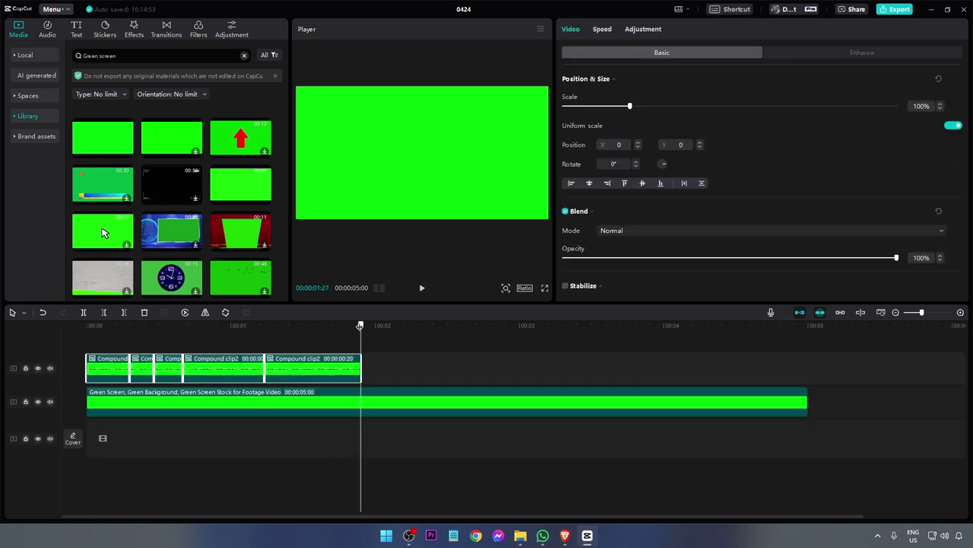
key(ctrl+b)
click(387, 404)
key(ctrl+b)
key(Delete)
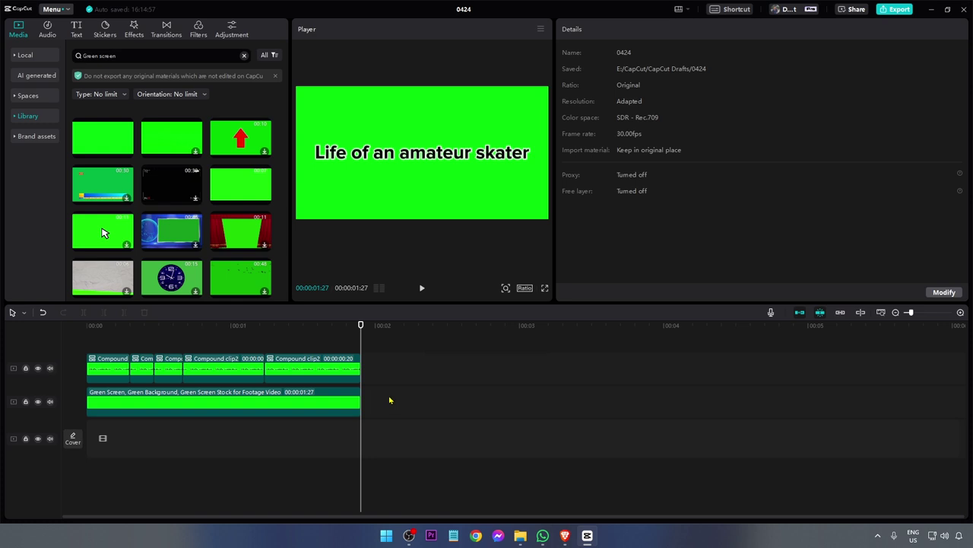
Export the green screen title as a 1080P mp4 video titled "AAA" and close the export dialog.
click(898, 9)
drag(605, 131, 507, 133)
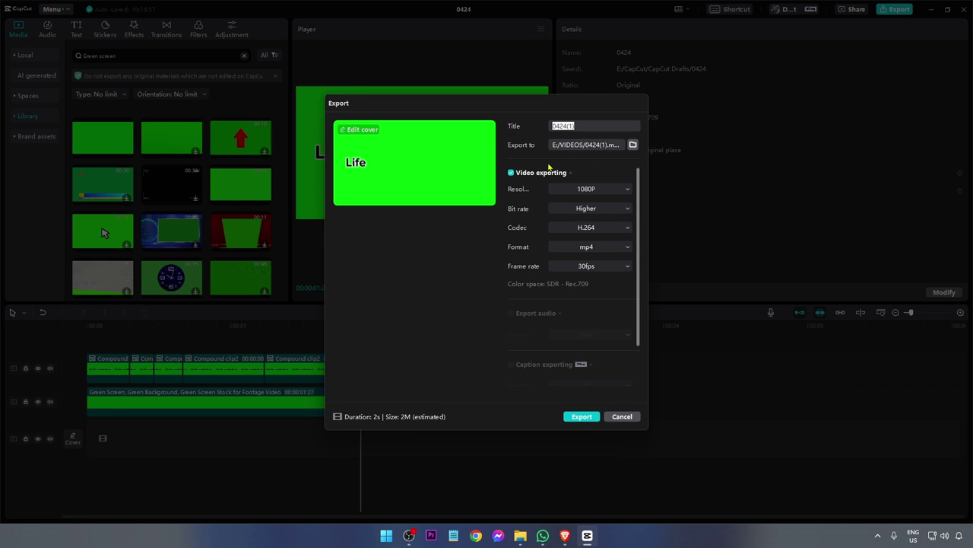
text(AAAA)
key(ctrl+a)
text(AAA)
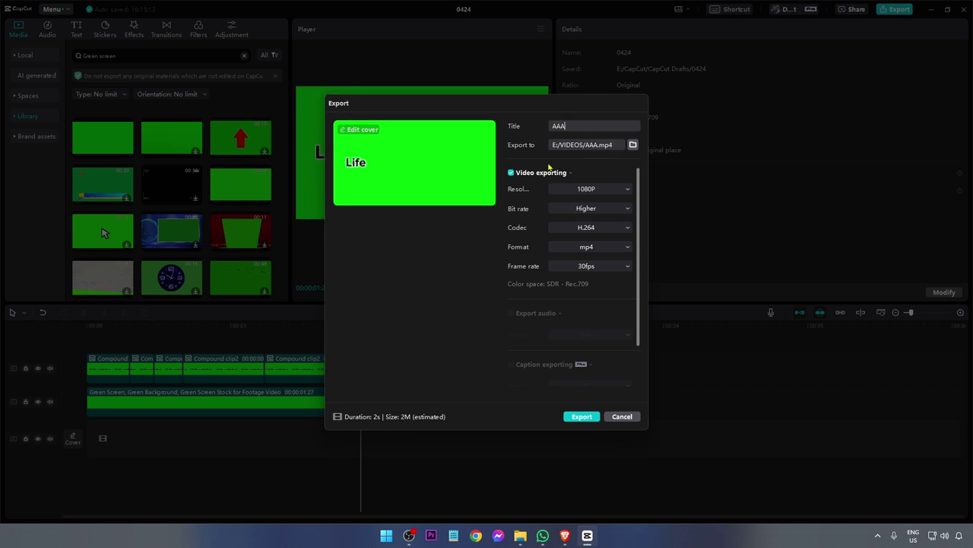
click(586, 417)
key(Escape)
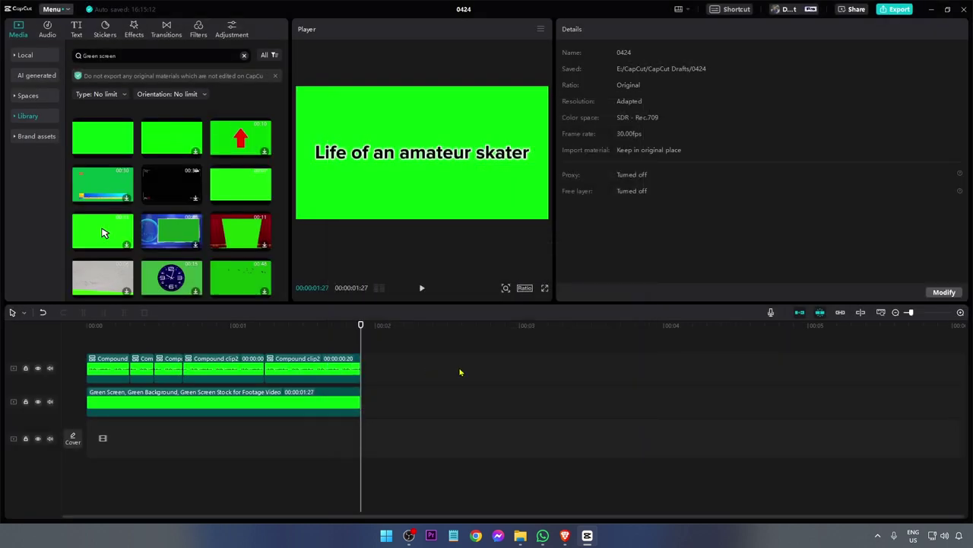
Clear all clips from the timeline and add the library clip "Young man holds a long board in a village".
key(ctrl+a)
key(Delete)
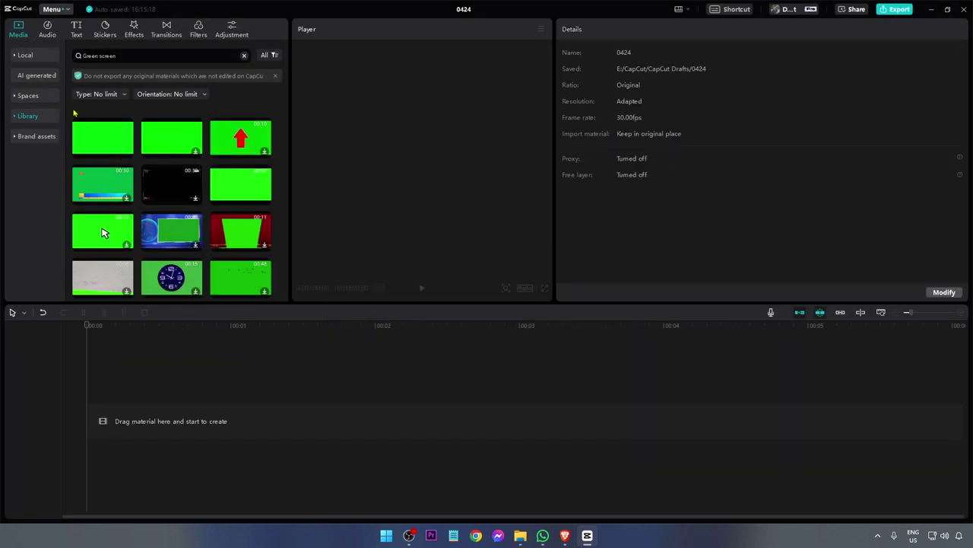
click(244, 55)
scroll(101, 192, down, 4)
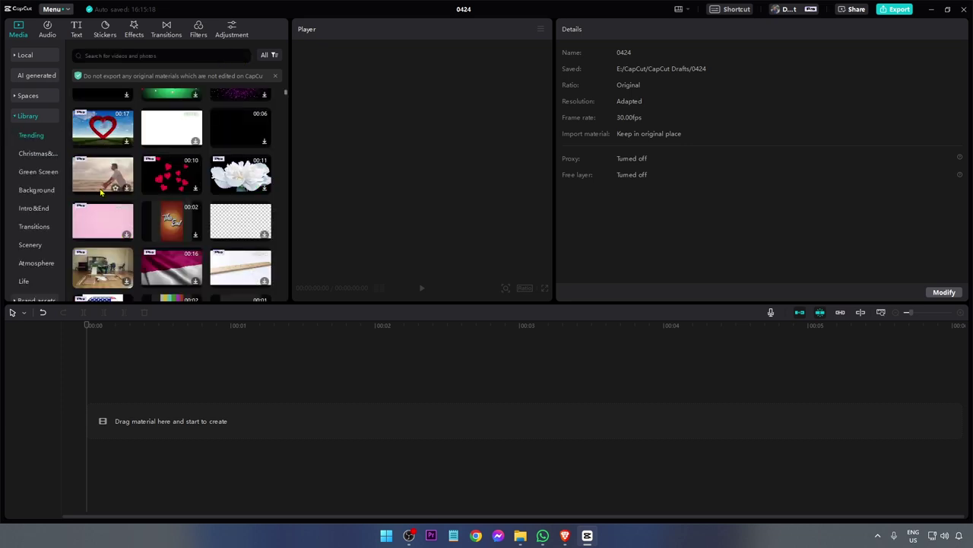
scroll(102, 193, down, 4)
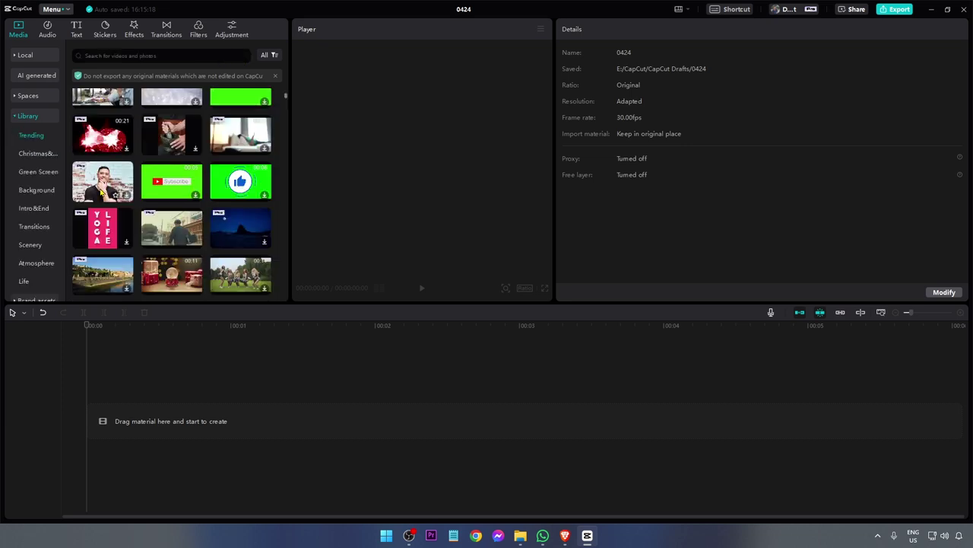
click(196, 267)
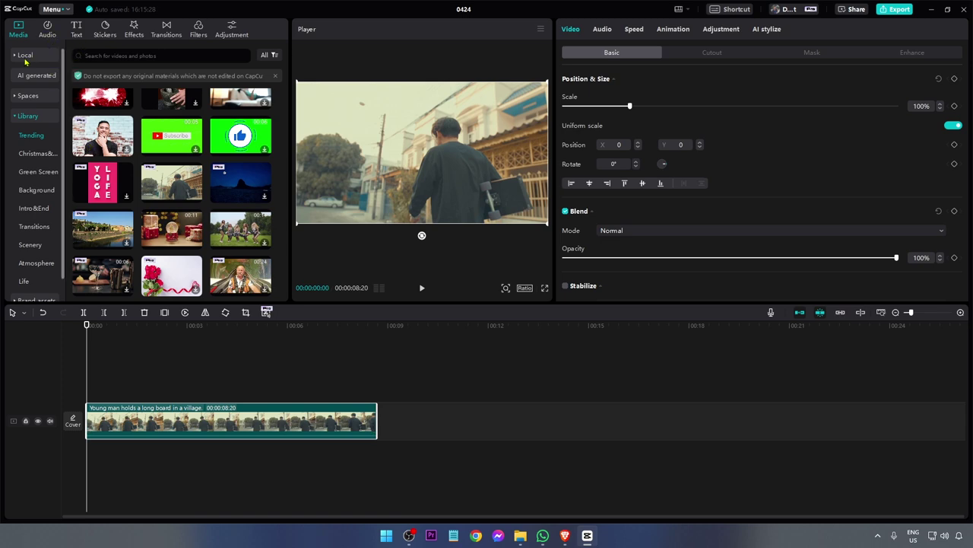
Import AAA.mp4 from the VIDEOS folder and place it above the skater clip at the timeline start.
click(27, 57)
click(151, 144)
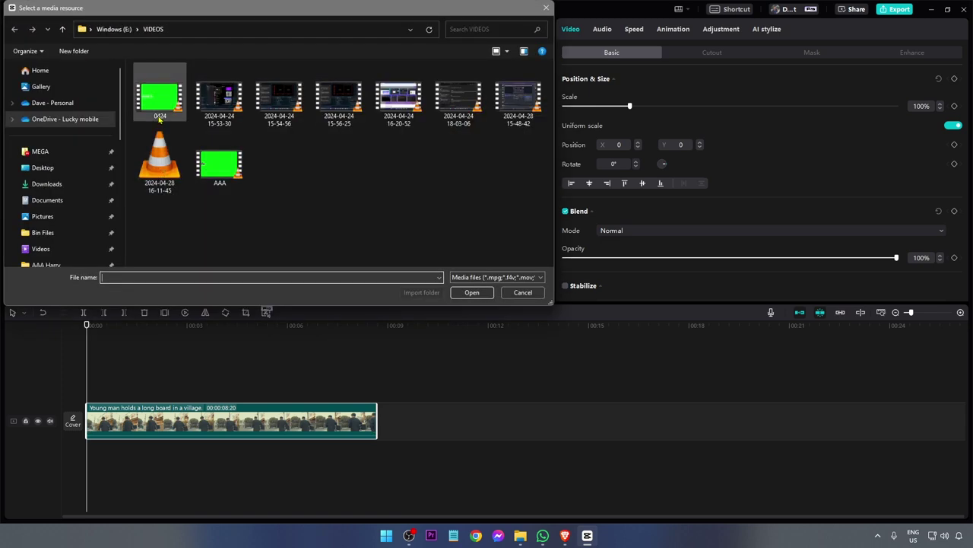
double_click(220, 164)
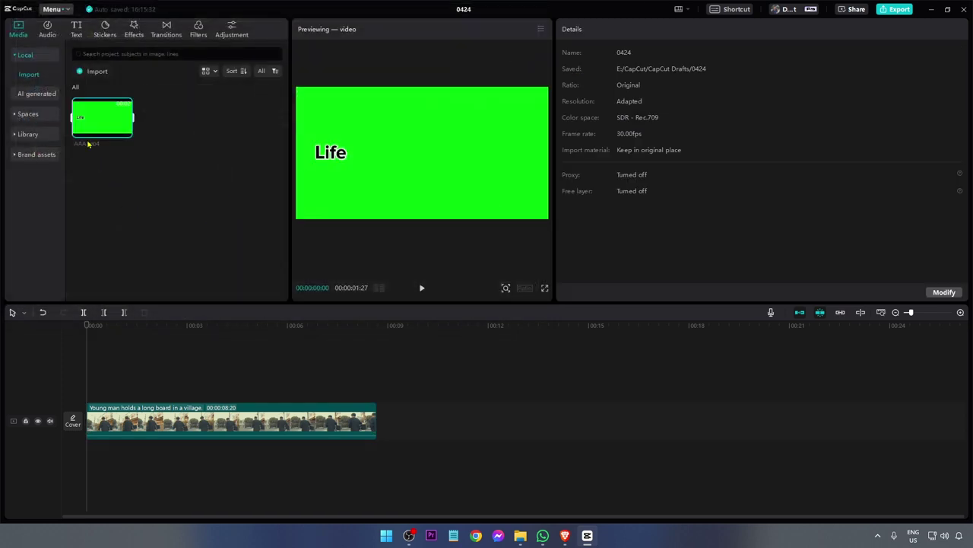
drag(87, 143, 97, 384)
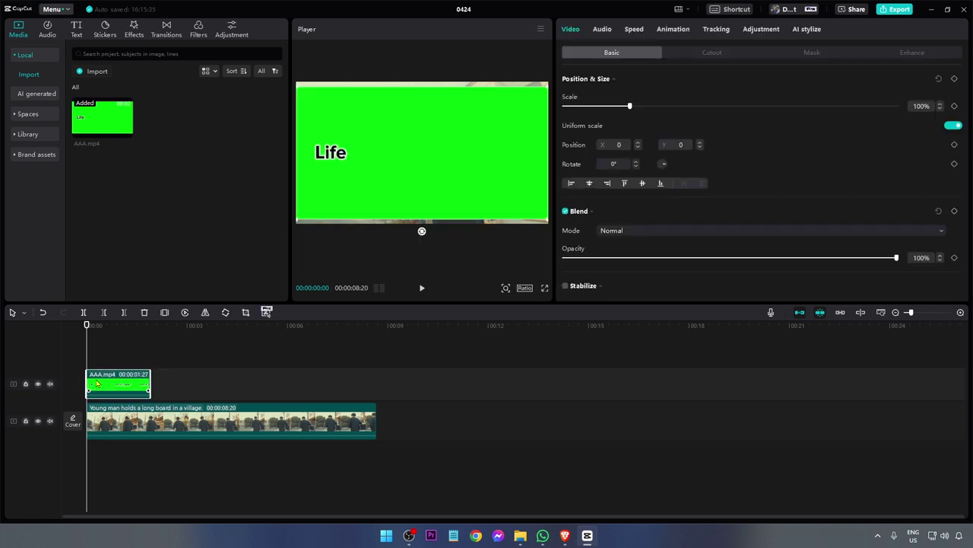
Apply Chroma key to the AAA.mp4 overlay, picking its green background and setting the strength to 100.
click(709, 53)
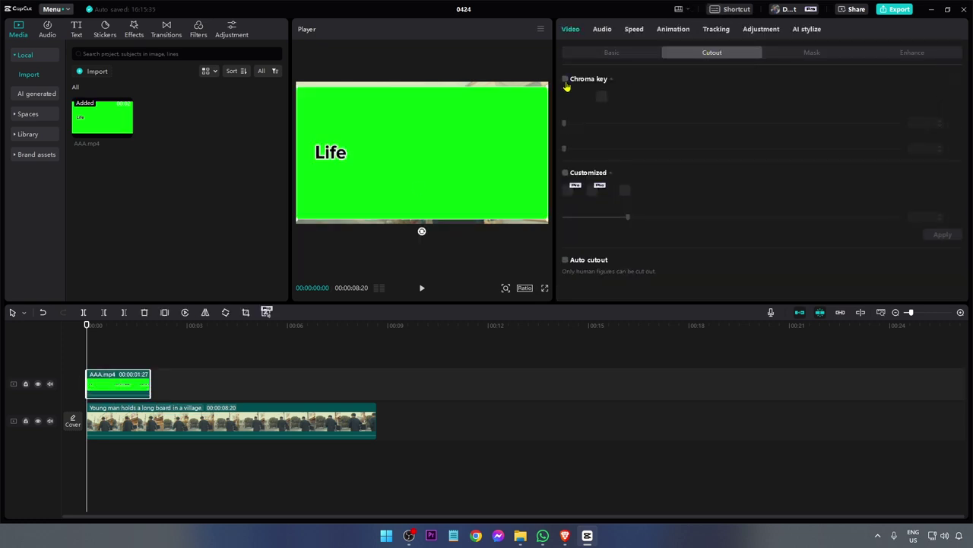
click(565, 79)
click(602, 97)
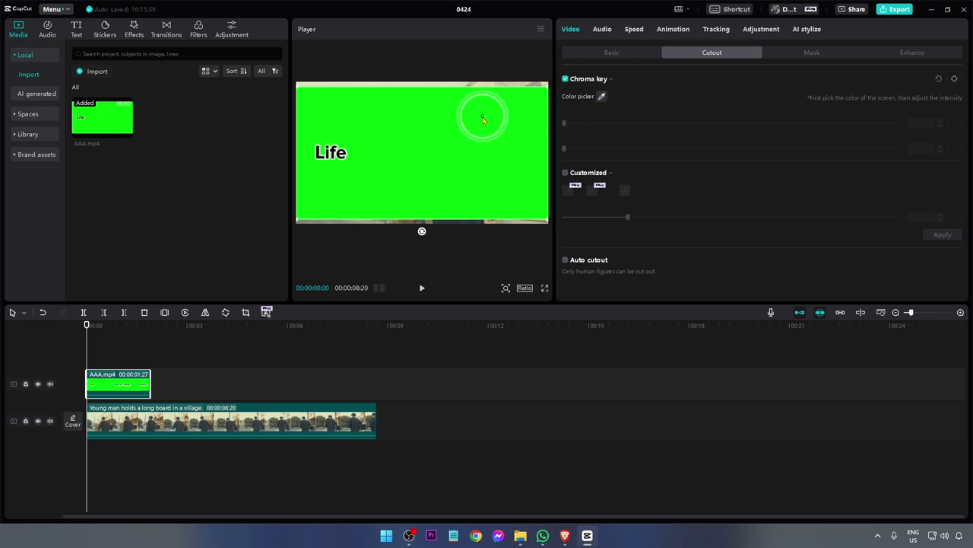
click(483, 119)
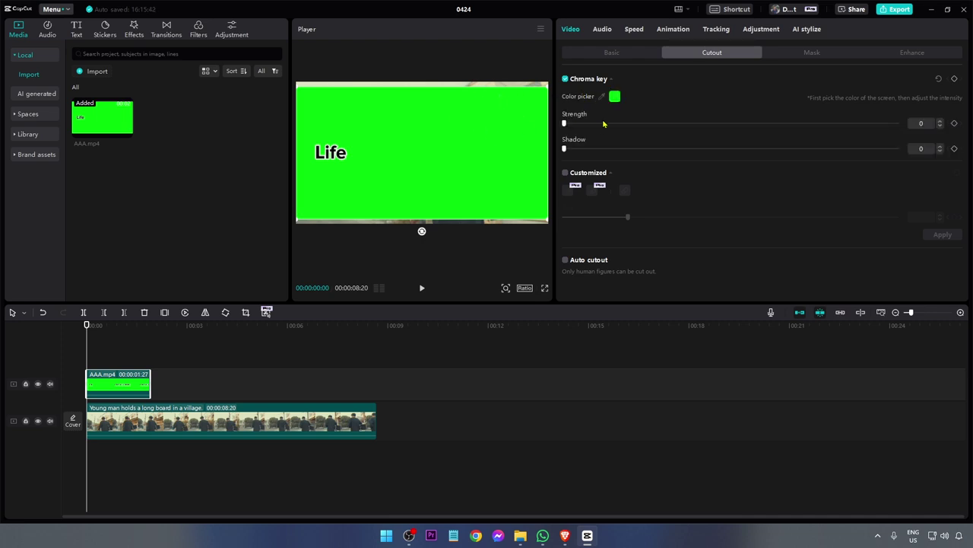
drag(579, 128, 937, 127)
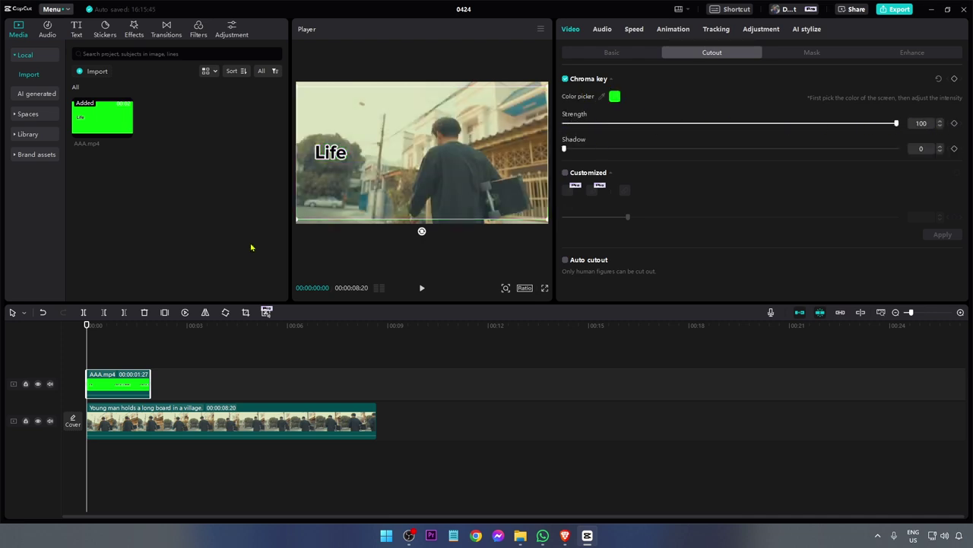
Play the keyed title over the skater footage from the start to check the pace of the word reveal.
click(133, 355)
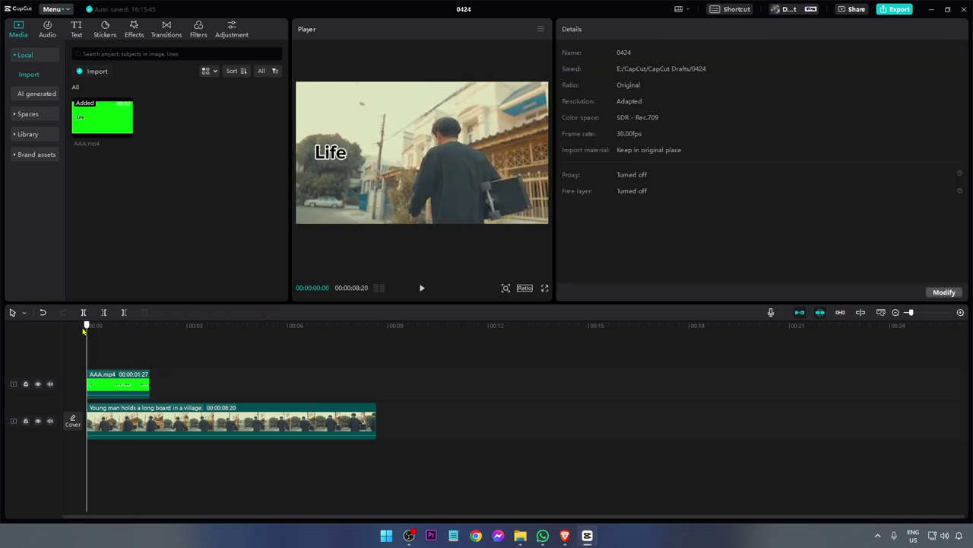
key(space)
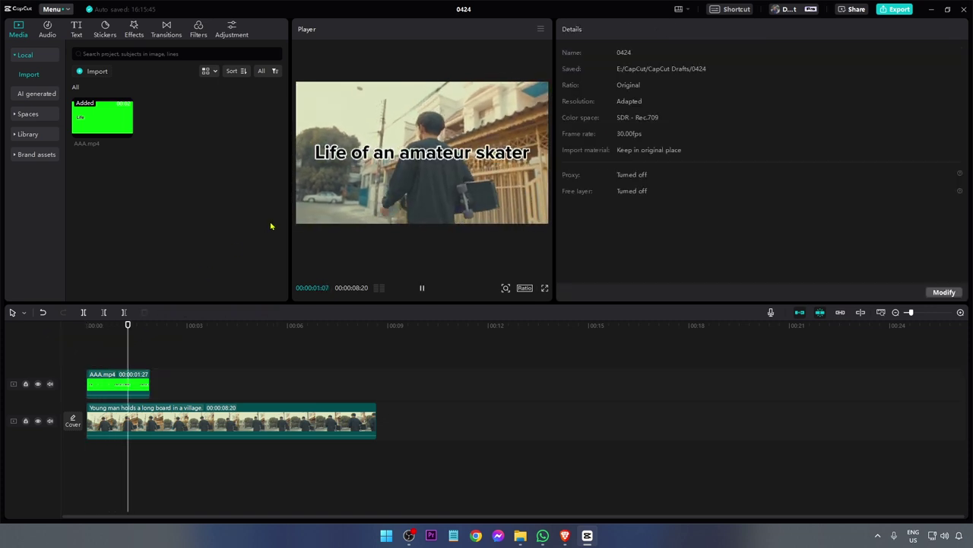
drag(141, 326, 16, 334)
key(space)
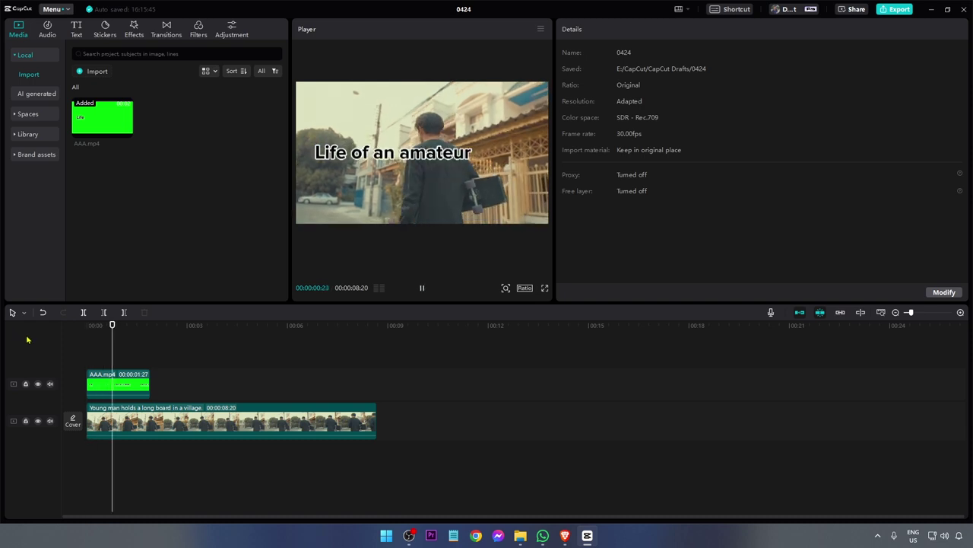
click(125, 384)
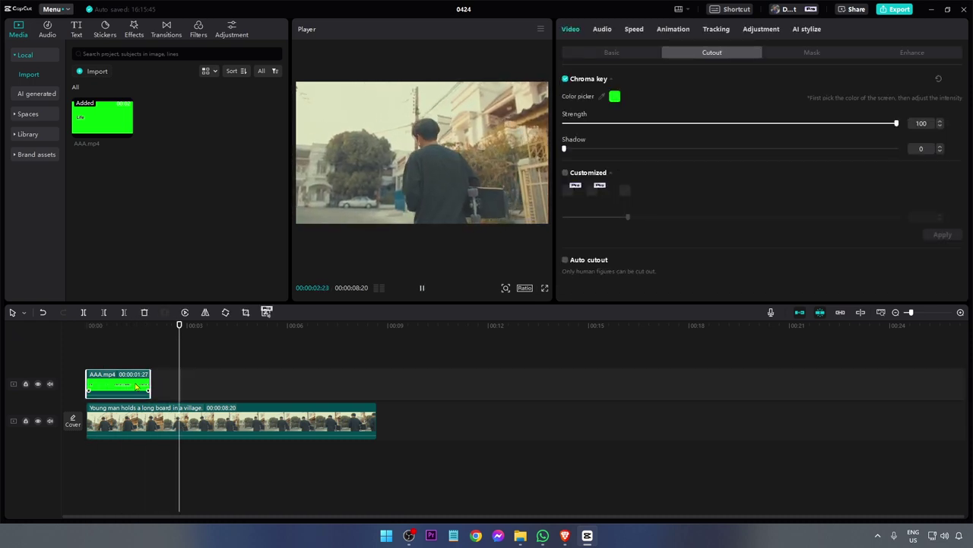
click(193, 385)
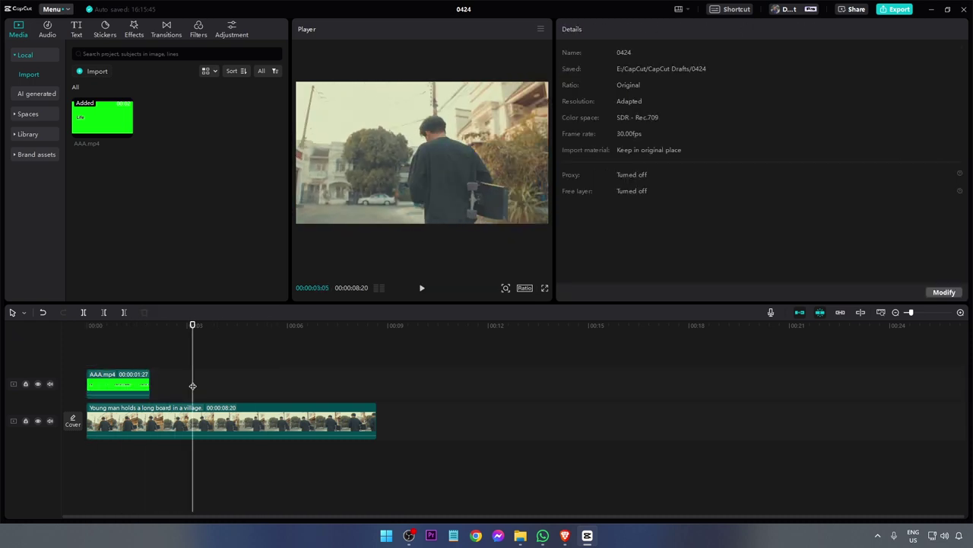
Slow the AAA.mp4 title clip to about 0.39x speed, stretching its duration to about 4.9 s.
click(121, 386)
click(633, 29)
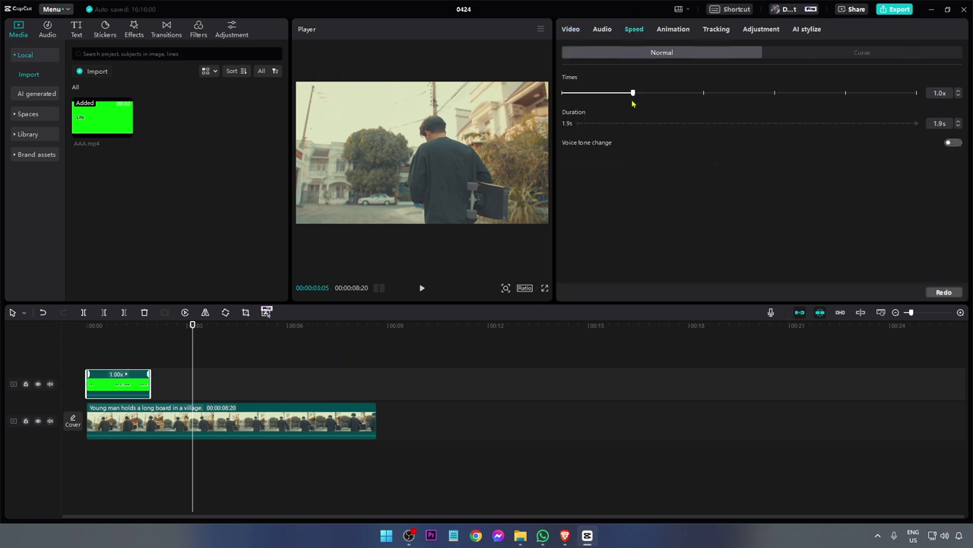
drag(633, 93, 607, 93)
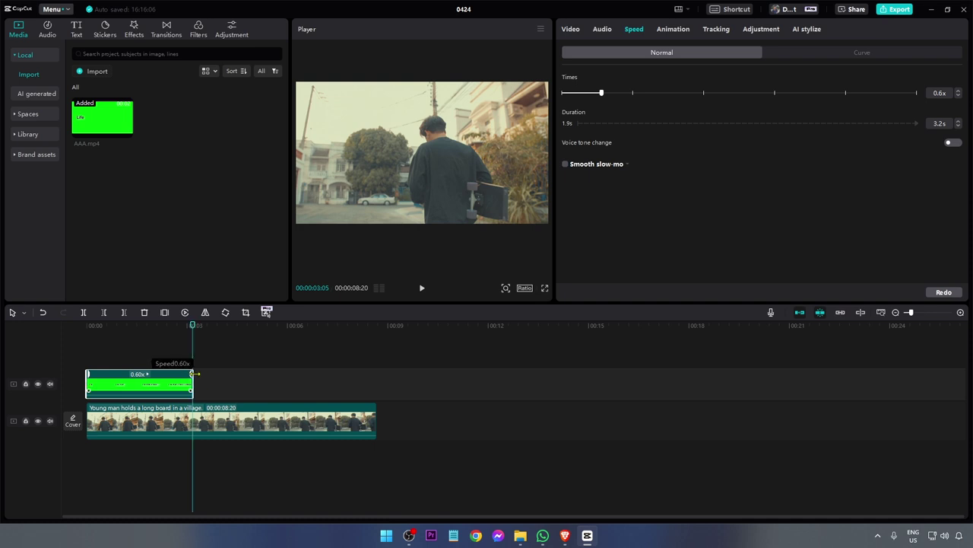
drag(191, 373, 247, 374)
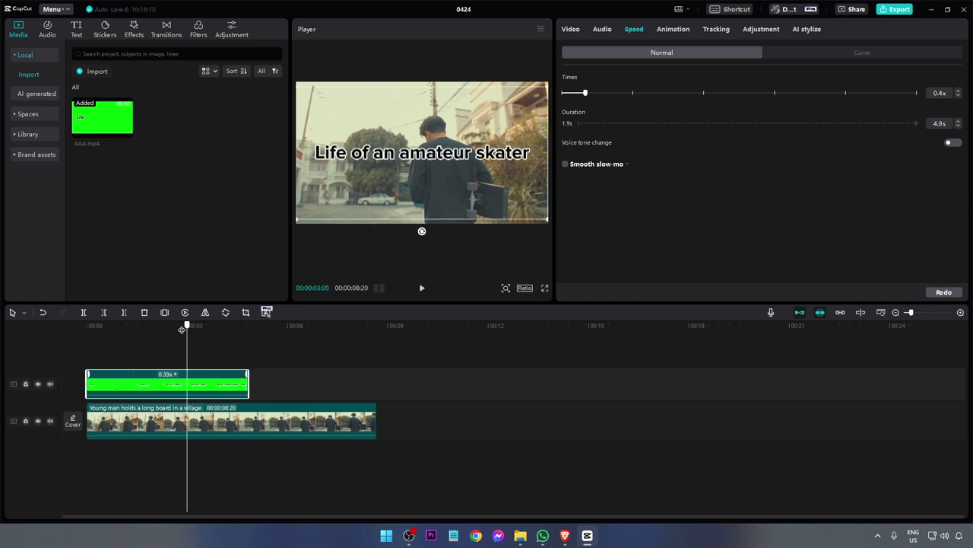